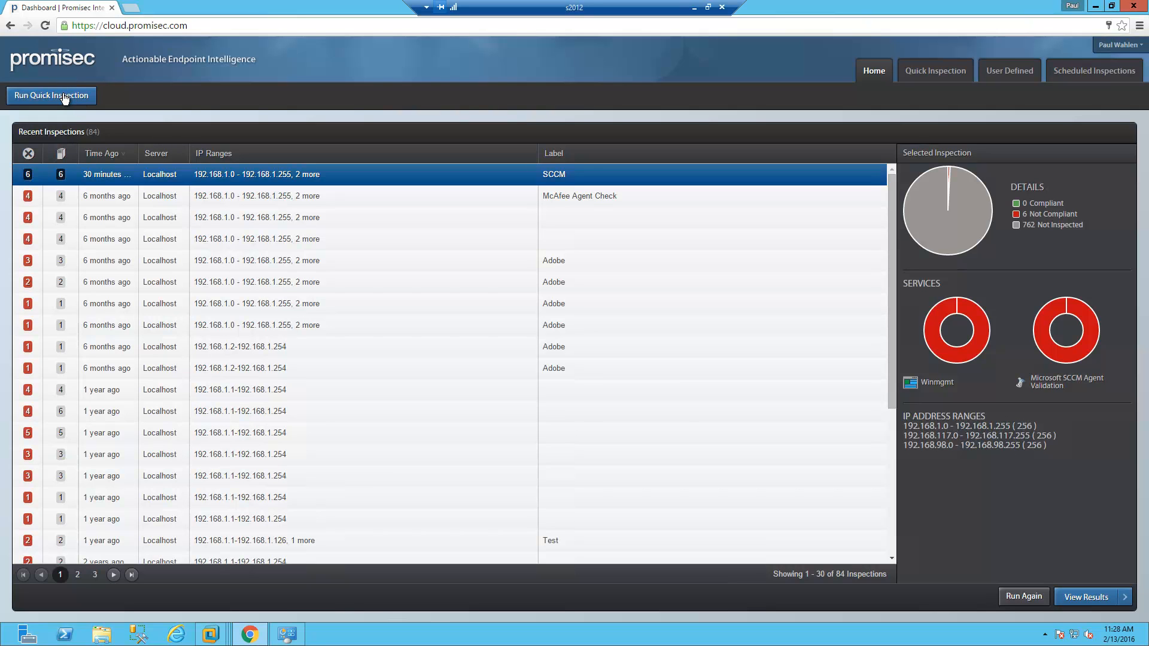
# Start a new quick inspection, review the user-defined Winmgmt service, and return to the inspection settings.
pyautogui.click(65, 98)
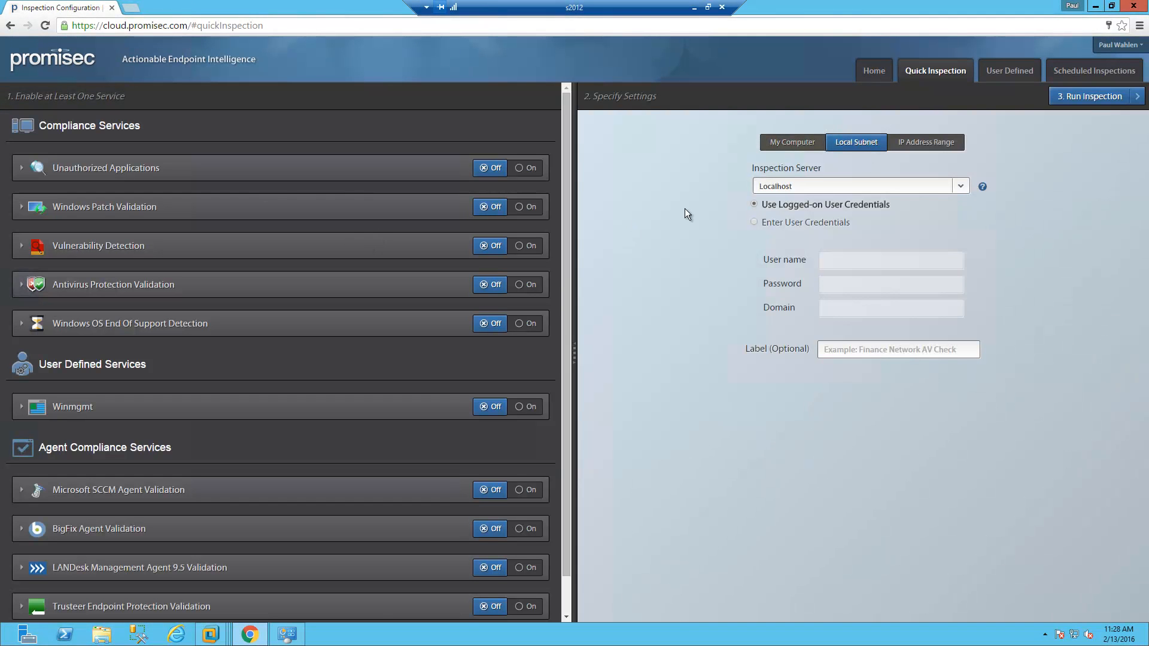
pyautogui.click(1008, 74)
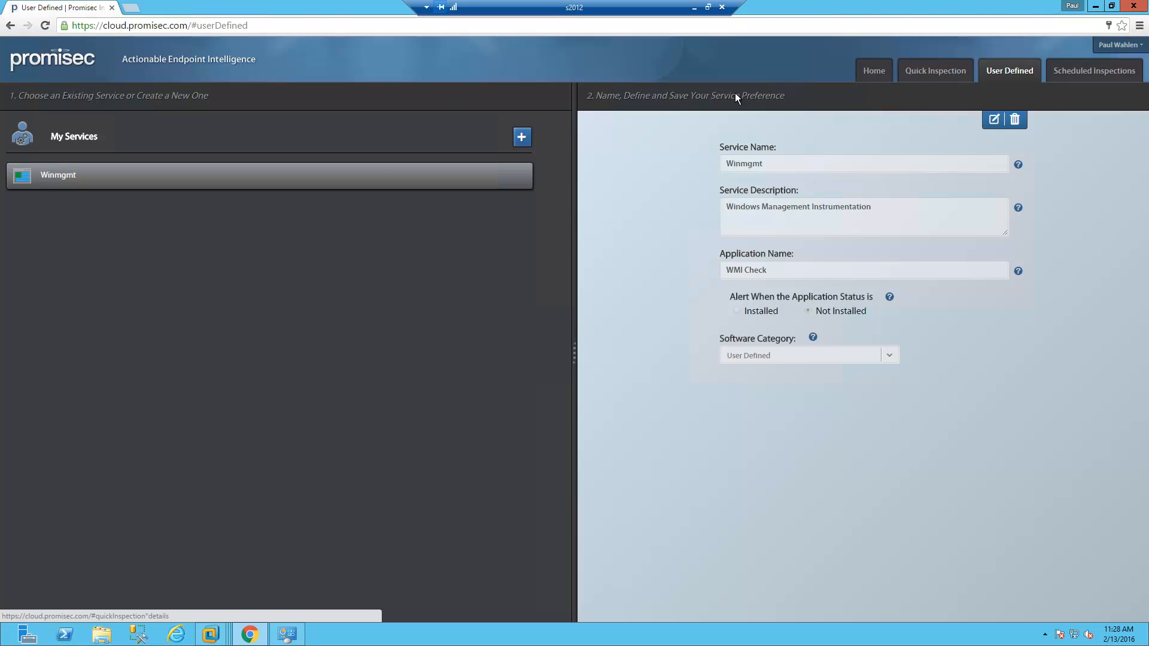
pyautogui.click(938, 72)
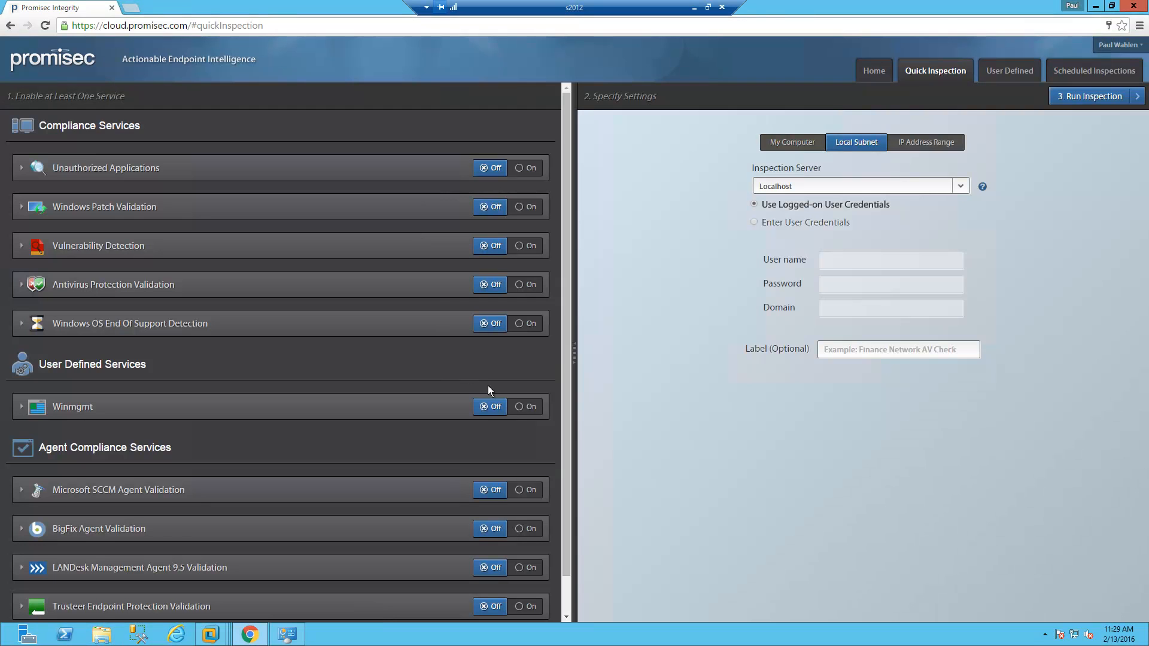
# Turn on the Winmgmt service check and the Microsoft SCCM Agent Validation check.
pyautogui.click(525, 408)
pyautogui.click(527, 494)
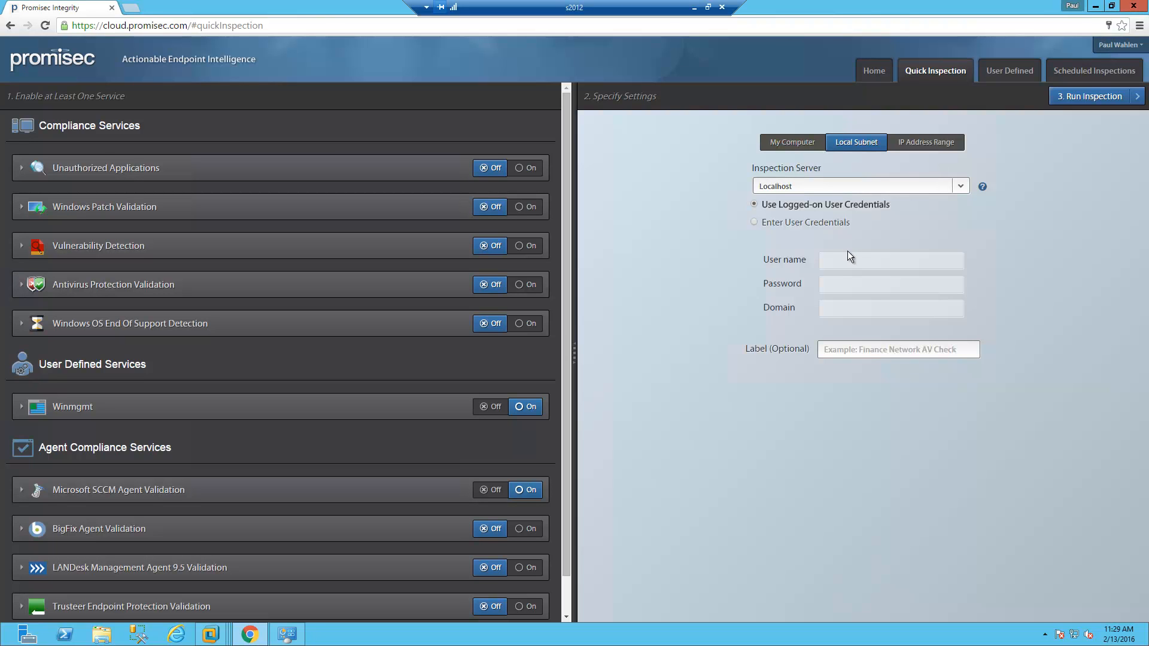
# Use entered credentials: the Administrator account, its password, and domain WORKGROUP.
pyautogui.click(766, 227)
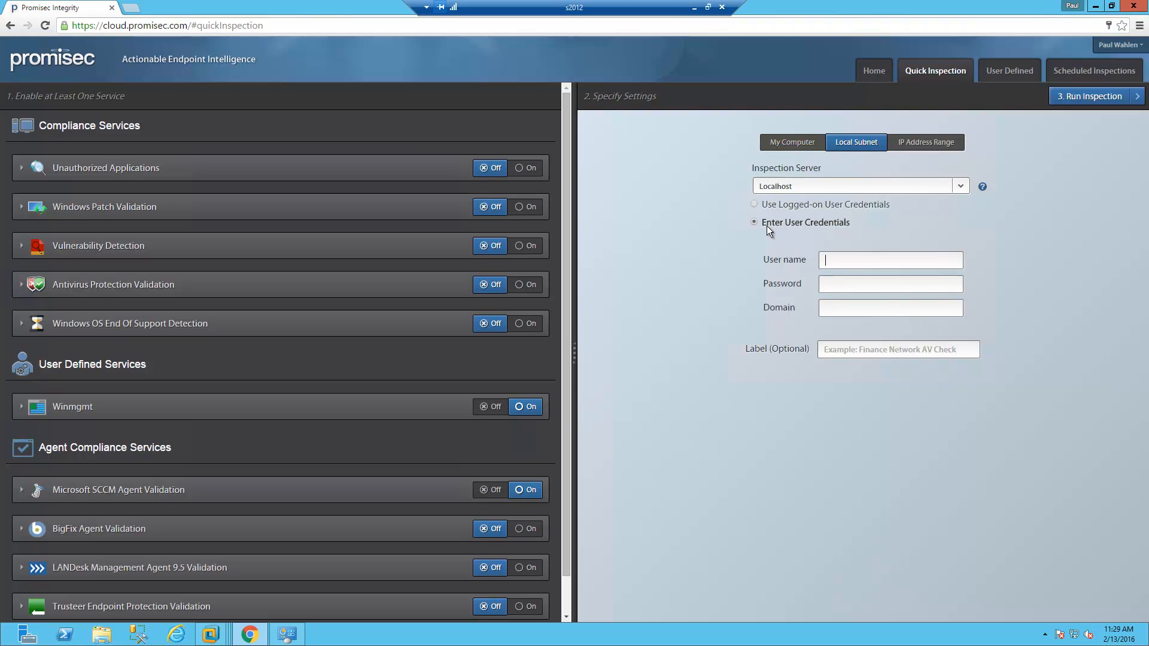
pyautogui.click(831, 256)
pyautogui.write('Administ')
pyautogui.write('rator')
pyautogui.write('******')
pyautogui.write('*******')
pyautogui.write('WORKGR')
pyautogui.write('OU')
pyautogui.write('P')
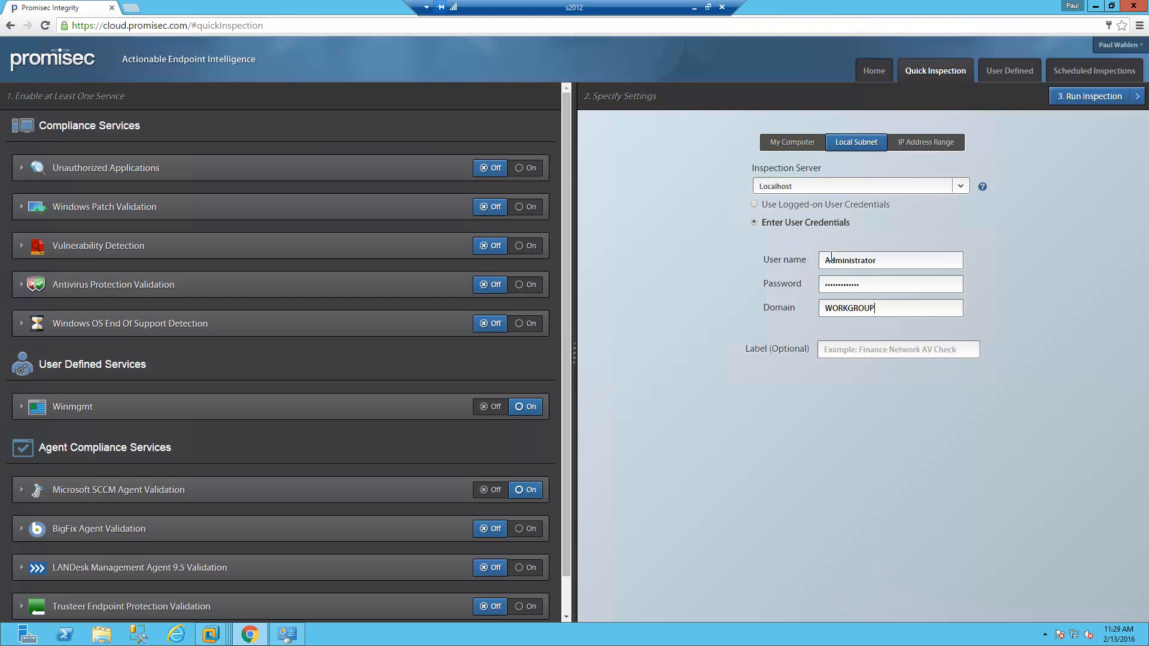
# Label the inspection 'SCCM WMI - Audit Check' and run it.
pyautogui.click(846, 352)
pyautogui.write('SCCM')
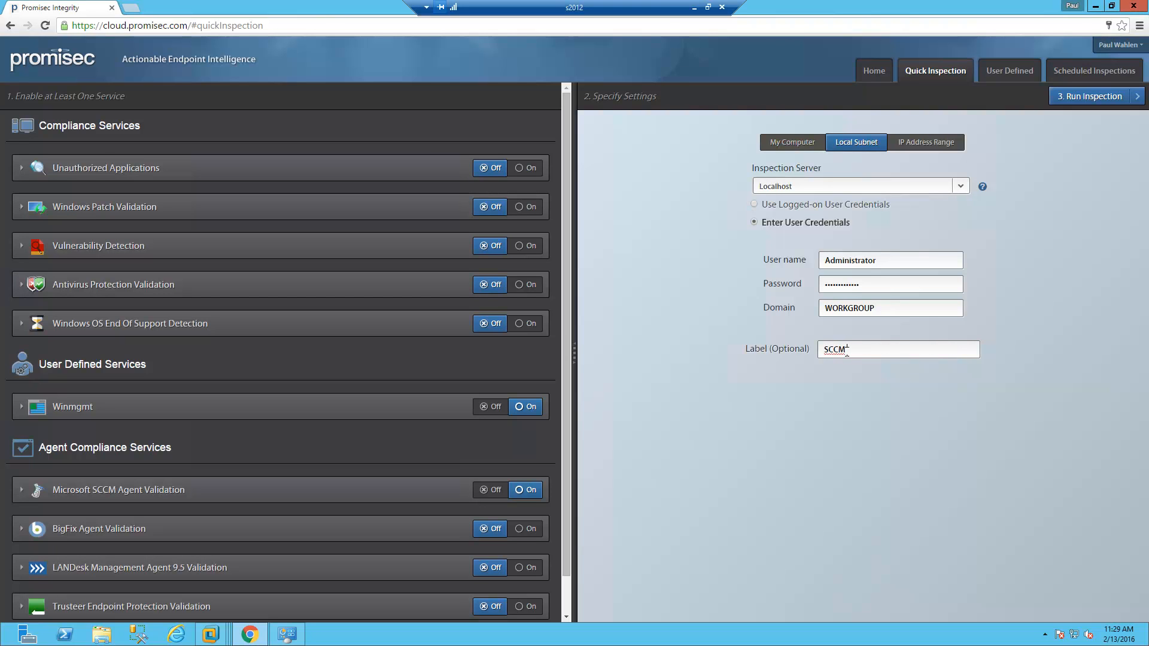
pyautogui.write(' WMI - Audit Check')
pyautogui.click(1098, 102)
# Retype the correct account password and rerun the local subnet inspection.
pyautogui.click(1126, 101)
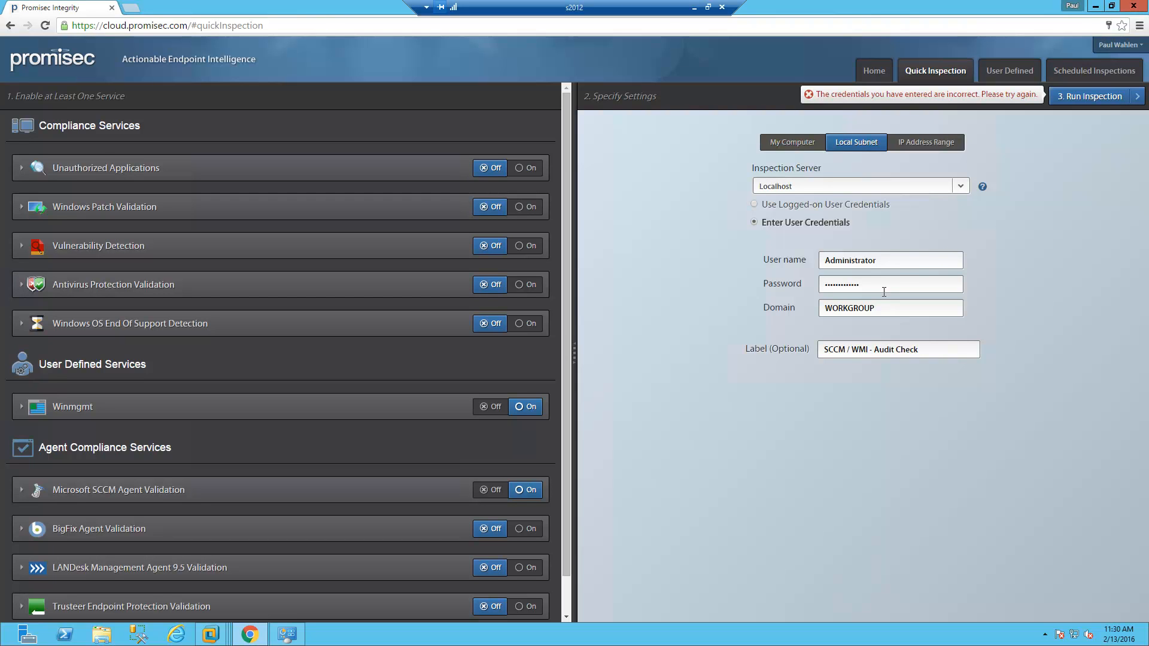
pyautogui.press('BackSpace')
pyautogui.press('BackSpace')
pyautogui.press('BackSpace')
pyautogui.press('BackSpace')
pyautogui.press('BackSpace')
pyautogui.press('BackSpace')
pyautogui.press('BackSpace')
pyautogui.press('BackSpace')
pyautogui.press('BackSpace')
pyautogui.press('BackSpace')
pyautogui.press('BackSpace')
pyautogui.press('BackSpace')
pyautogui.write('•••••••••••••')
pyautogui.click(1088, 101)
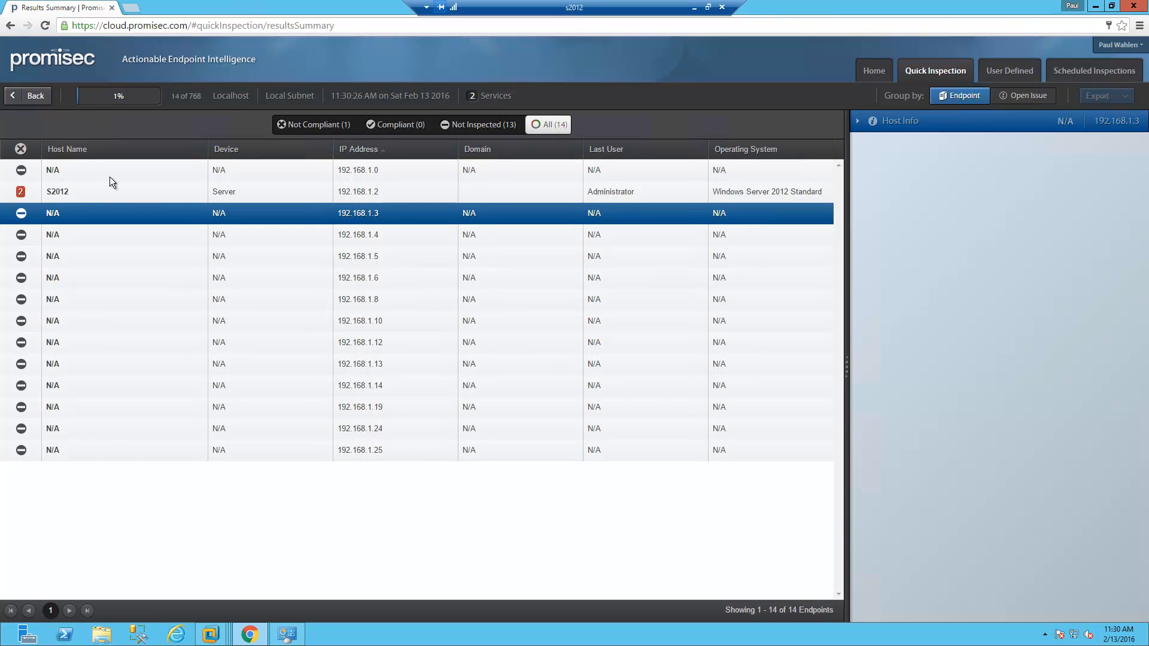
# Select S2012, filter results to Not Compliant endpoints, and expand S2012's Host Info.
pyautogui.click(171, 191)
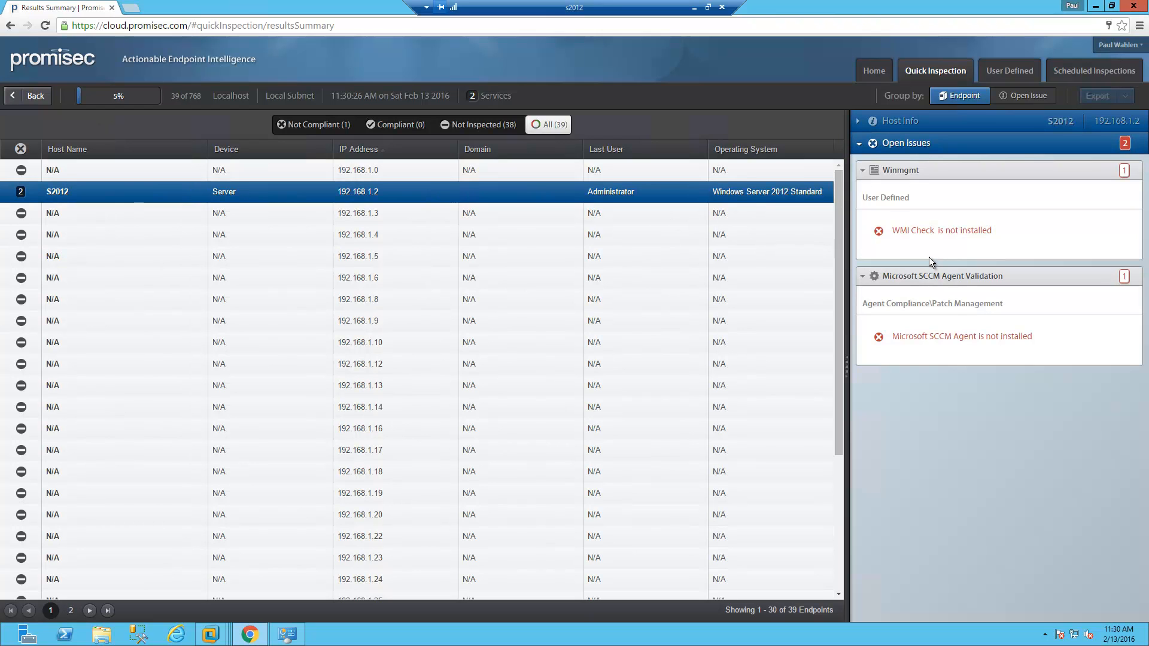
pyautogui.click(302, 125)
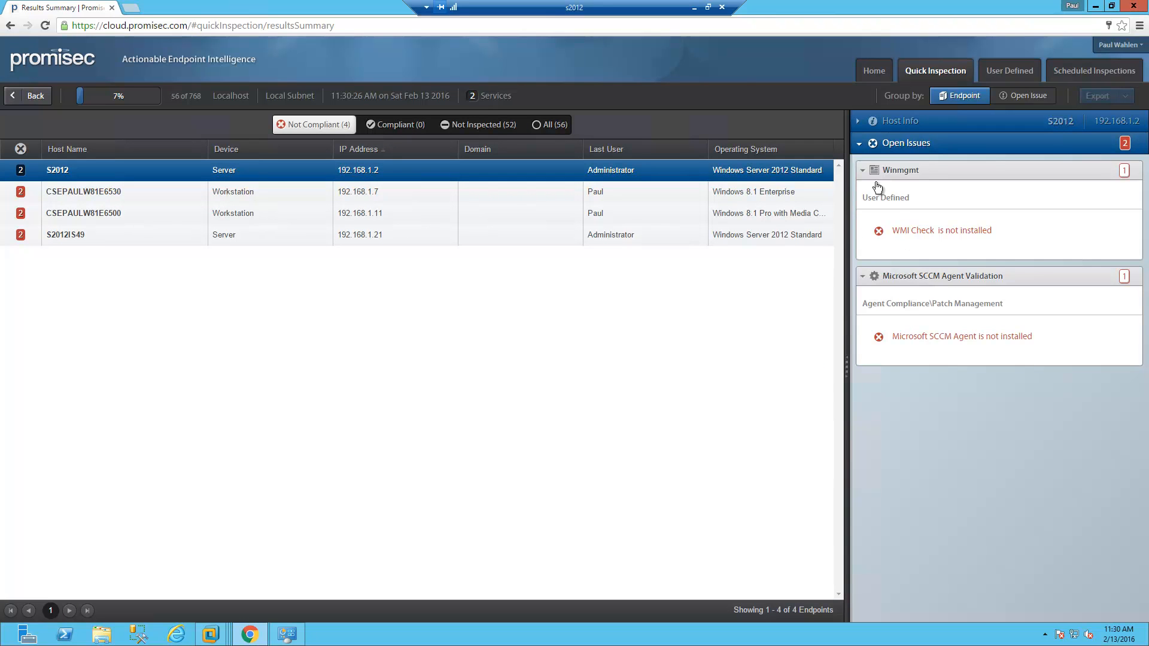
pyautogui.click(859, 123)
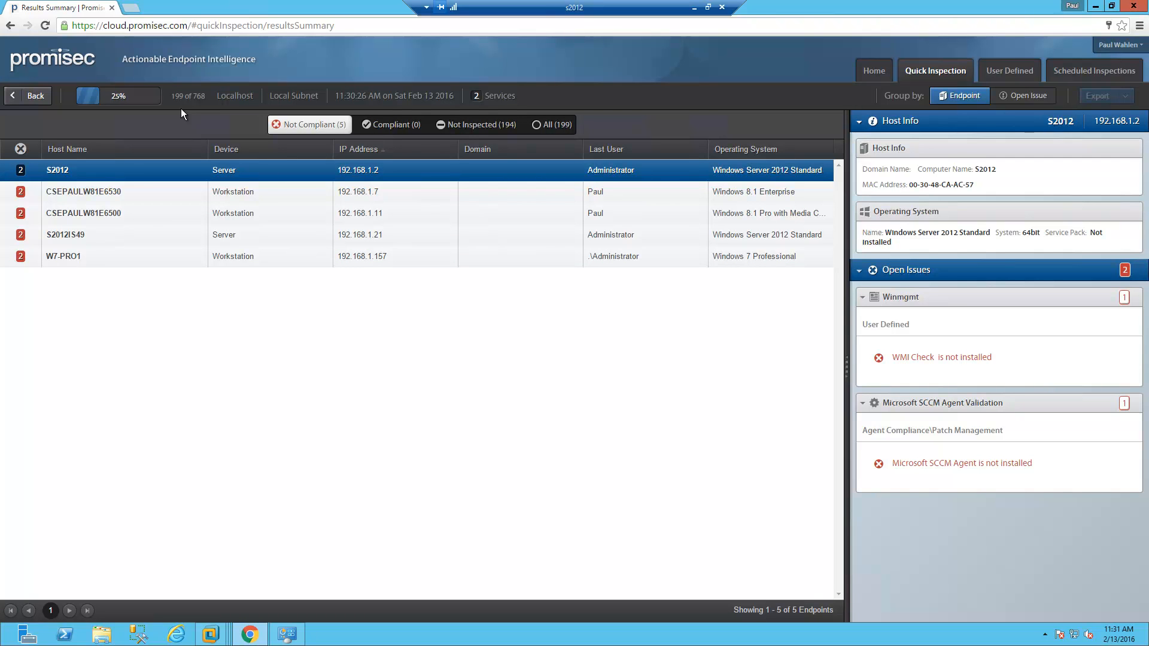
# Go back to the dashboard and open the earlier SCCM inspection's results.
pyautogui.click(36, 102)
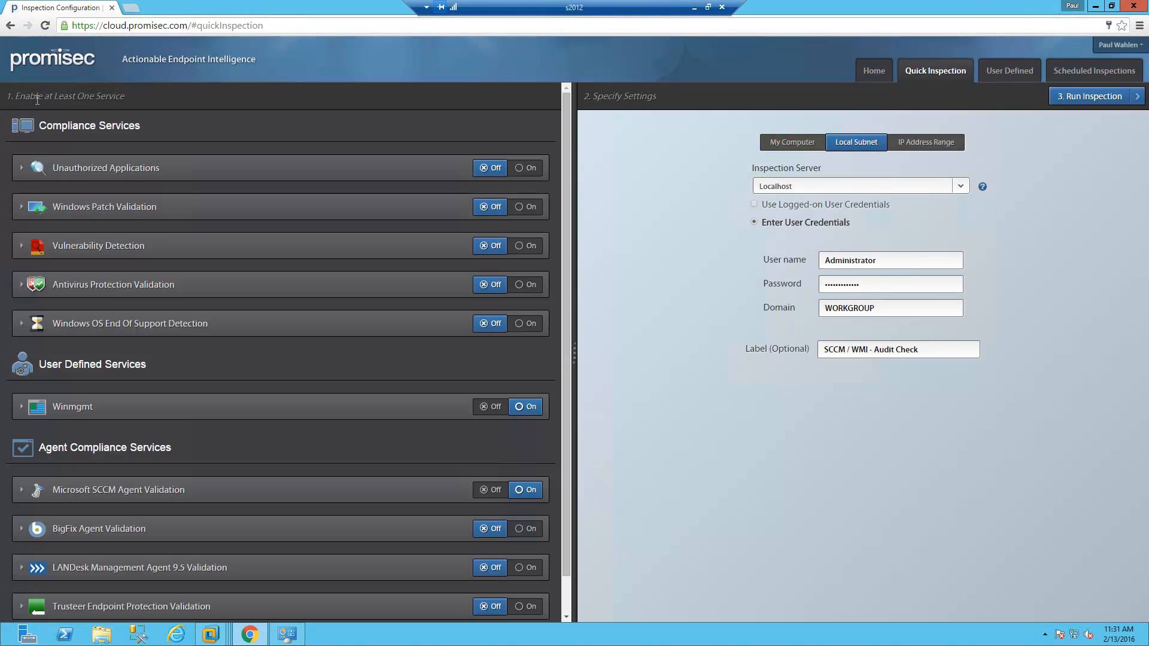
pyautogui.click(878, 76)
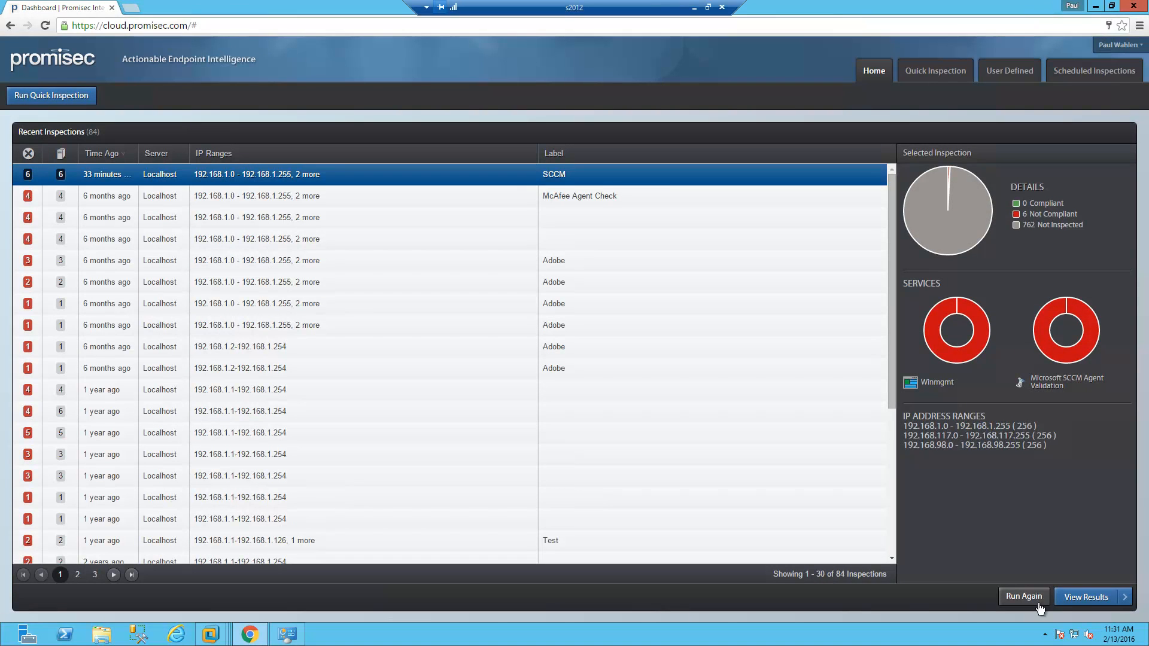
pyautogui.click(1082, 598)
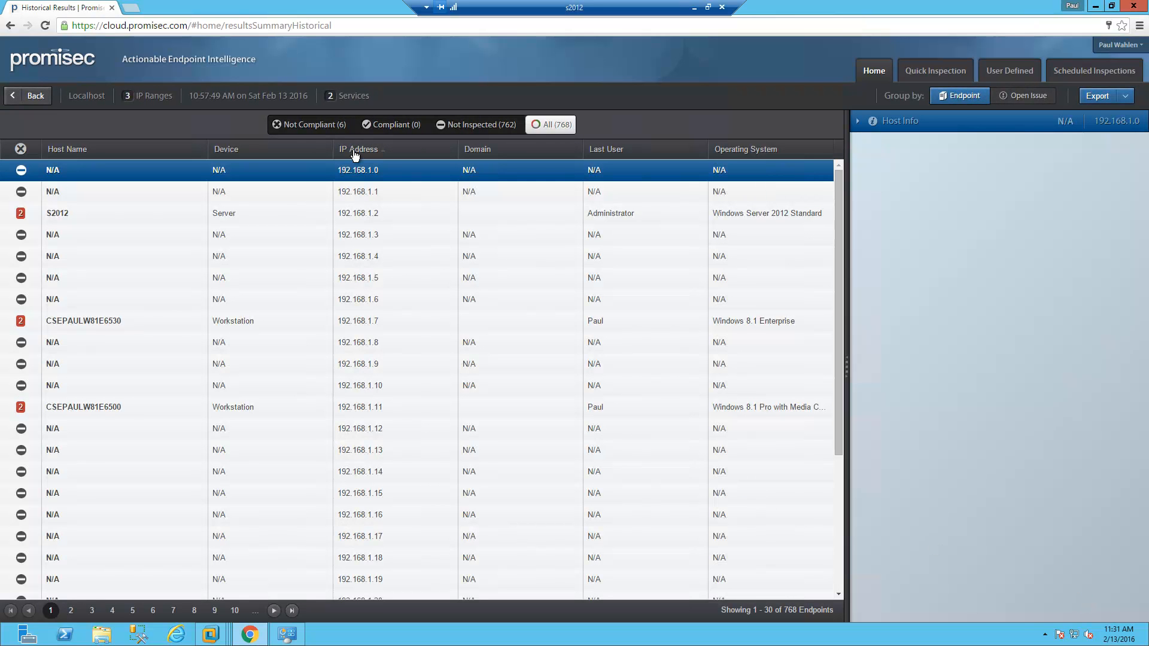
# Filter to Not Compliant endpoints and show Host Info for workstation 192.168.1.7.
pyautogui.click(309, 129)
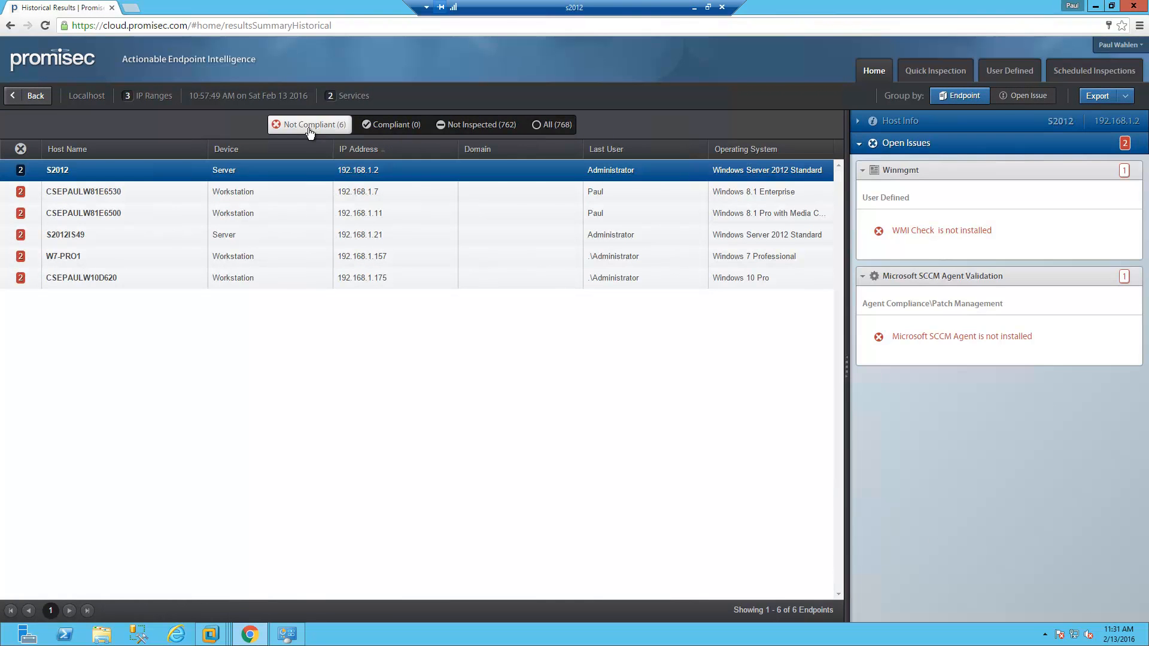
pyautogui.click(247, 191)
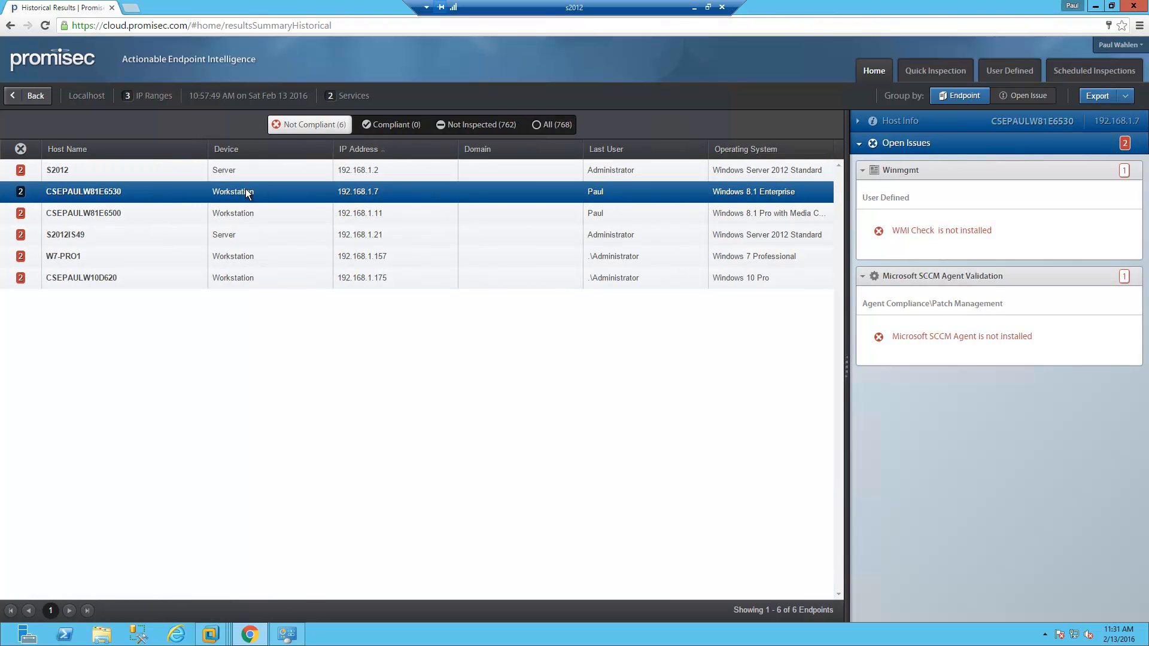
pyautogui.click(860, 124)
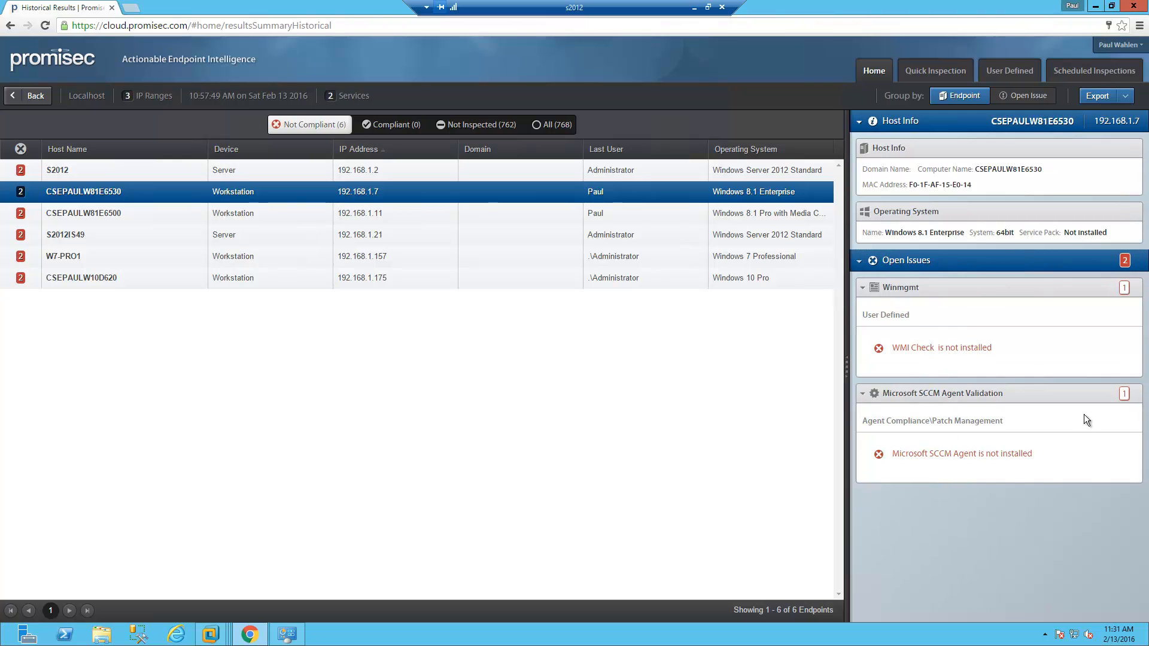
pyautogui.click(1126, 97)
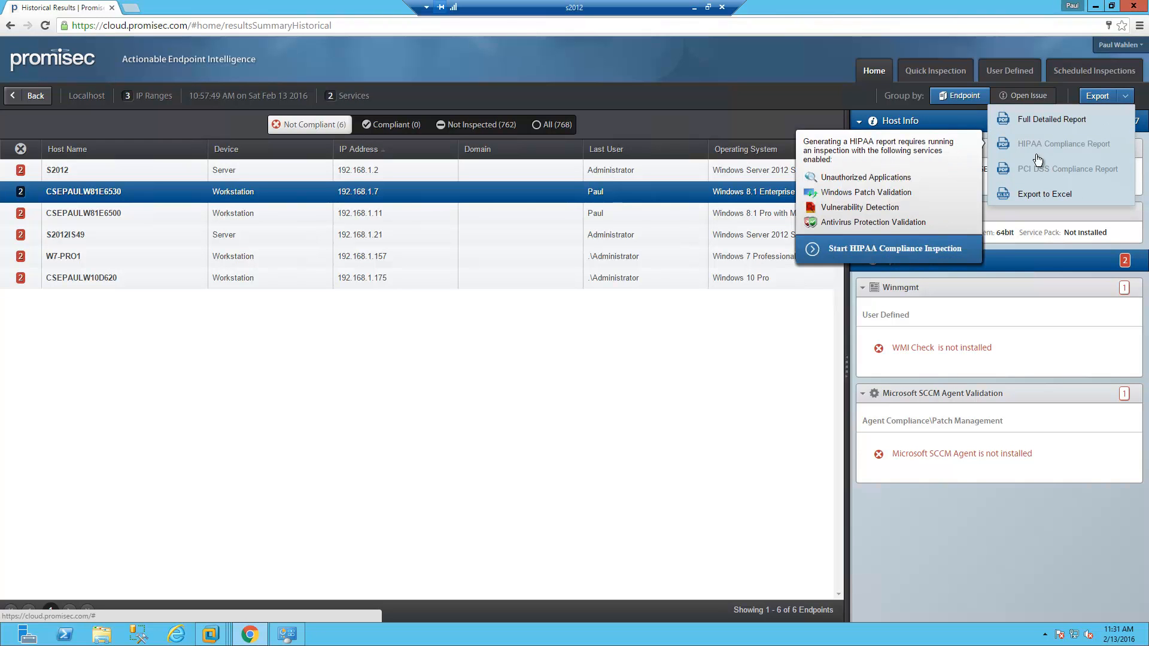
# Export the Full Detailed Report PDF, then minimize the remote session to reveal WordPad notes.
pyautogui.moveTo(1057, 141)
pyautogui.click(1051, 120)
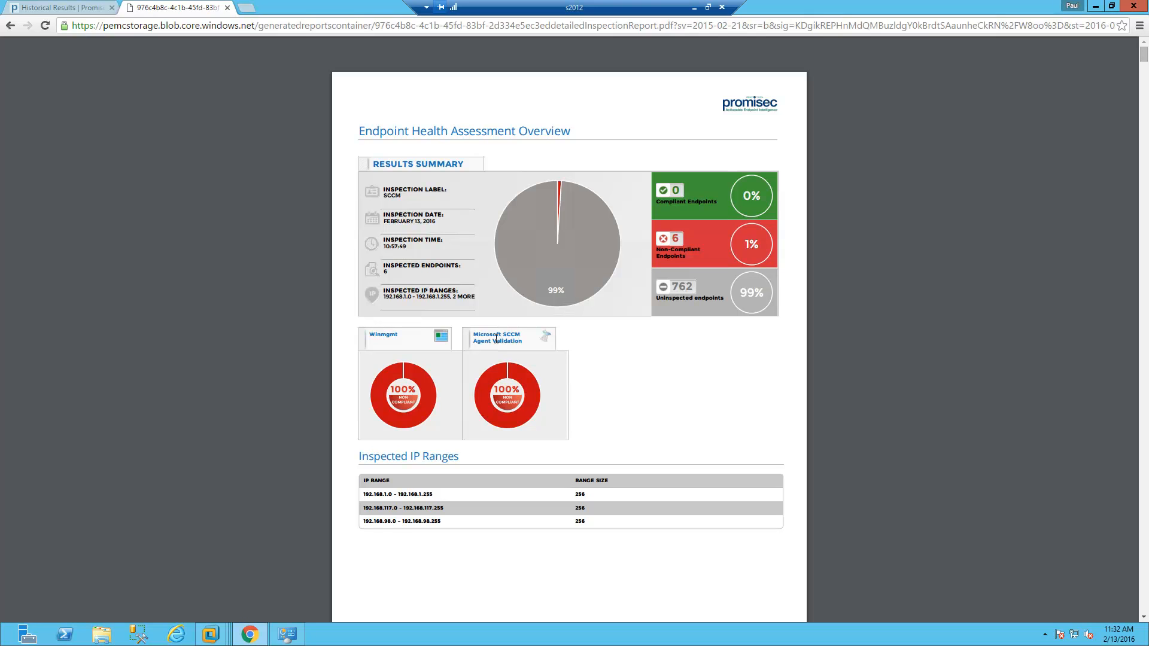
pyautogui.click(695, 7)
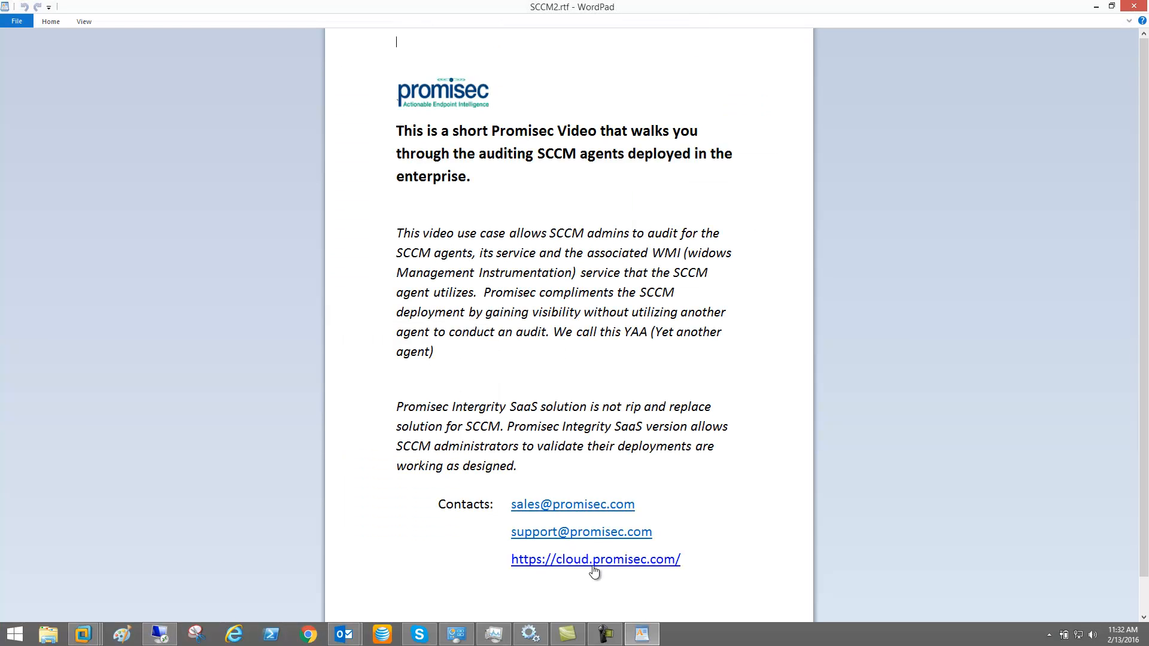